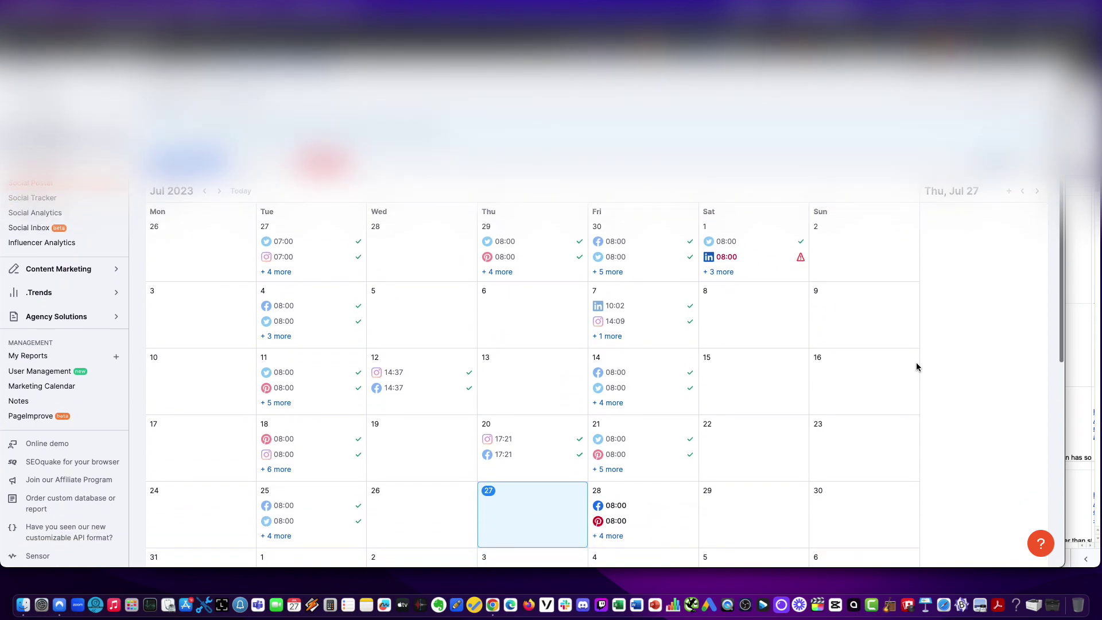
# Step: Scroll through the July 2023 calendar to look over the scheduled posts
pyautogui.scroll(-1, 915, 367)
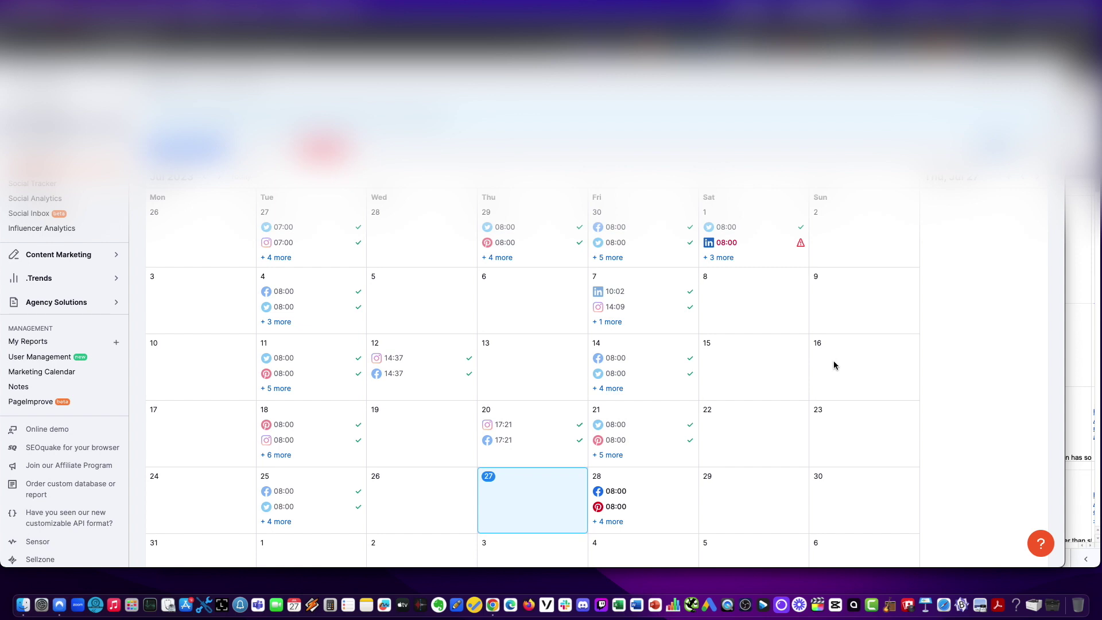
pyautogui.scroll(3, 373, 307)
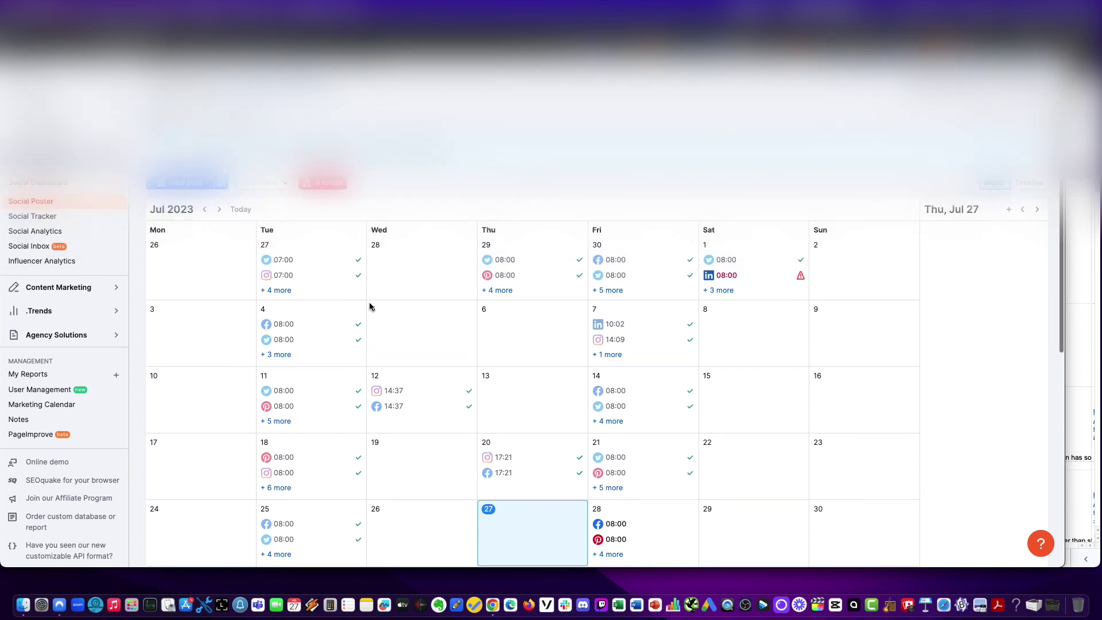
pyautogui.scroll(-4, 591, 319)
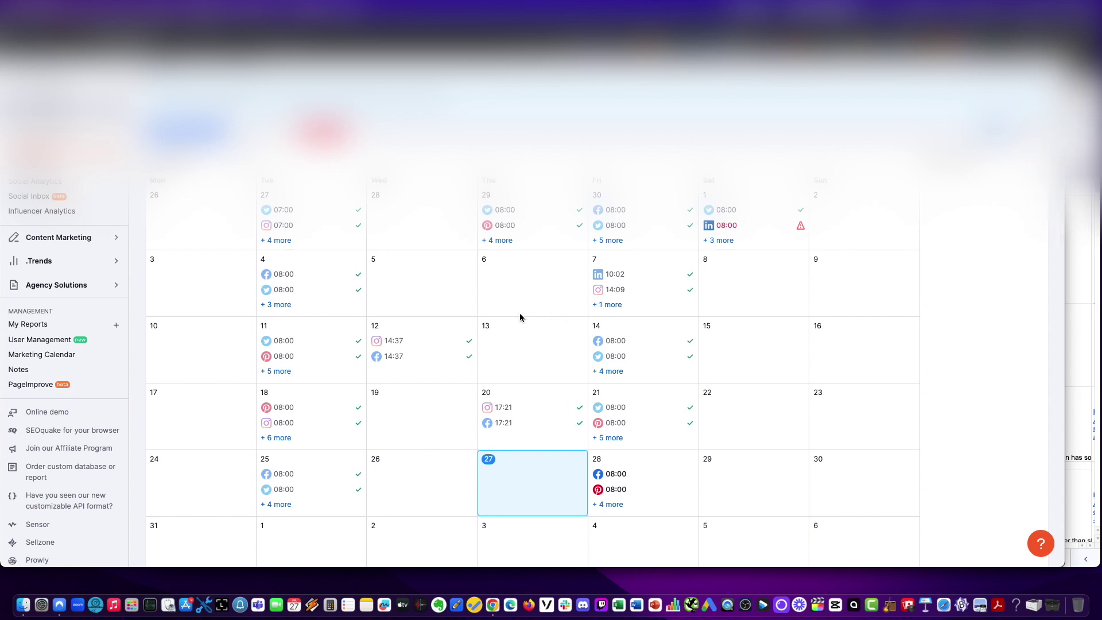
pyautogui.scroll(2, 201, 190)
pyautogui.scroll(4, 201, 190)
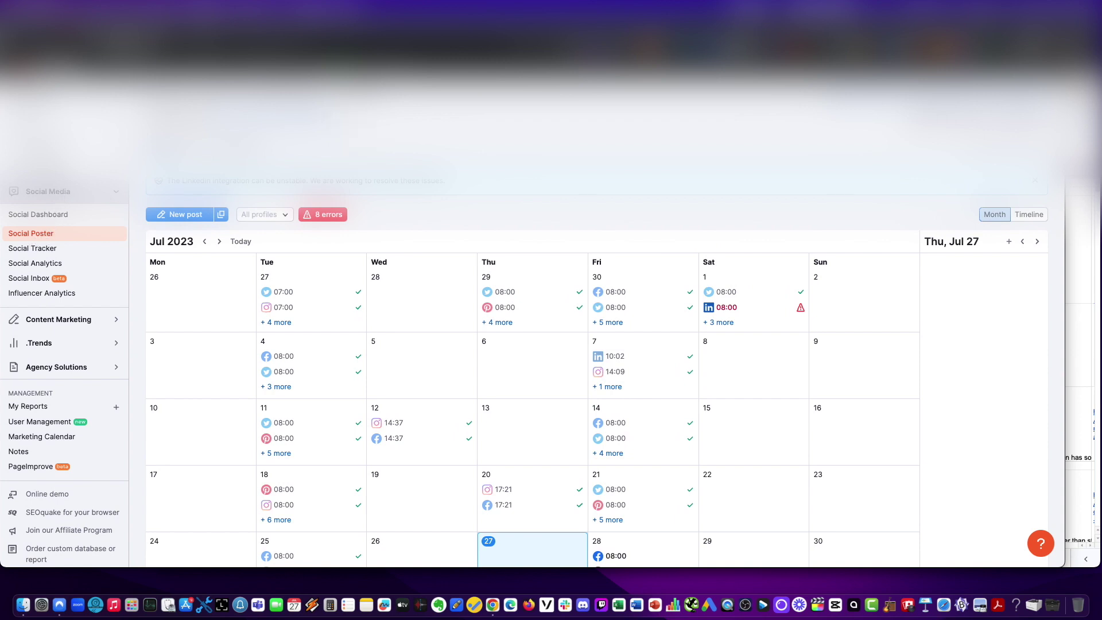
pyautogui.scroll(-1, 540, 372)
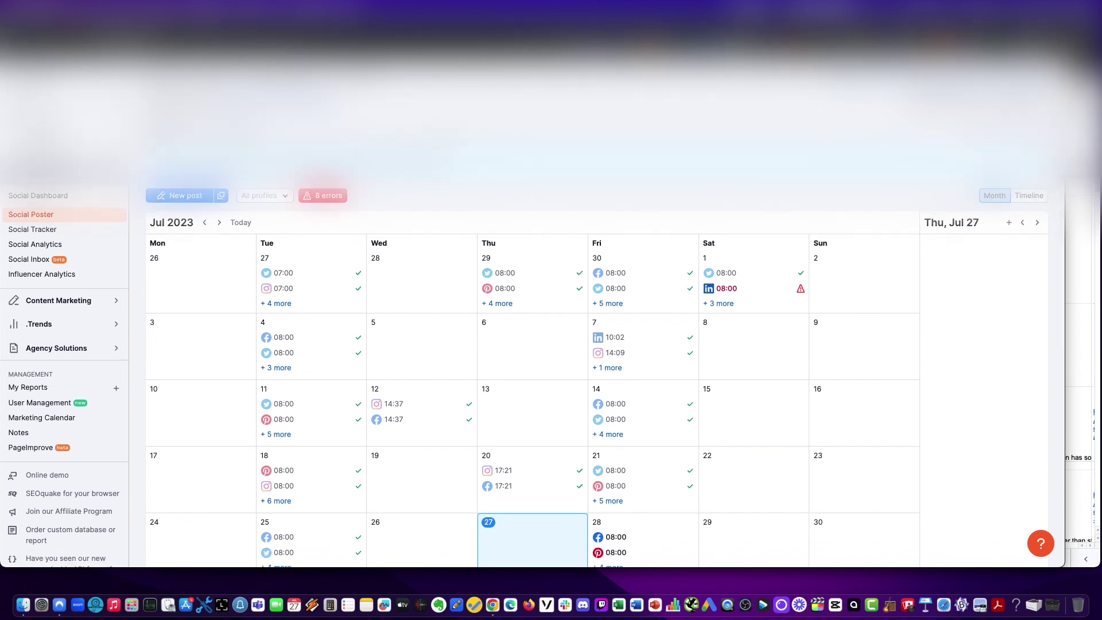
pyautogui.scroll(-5, 357, 221)
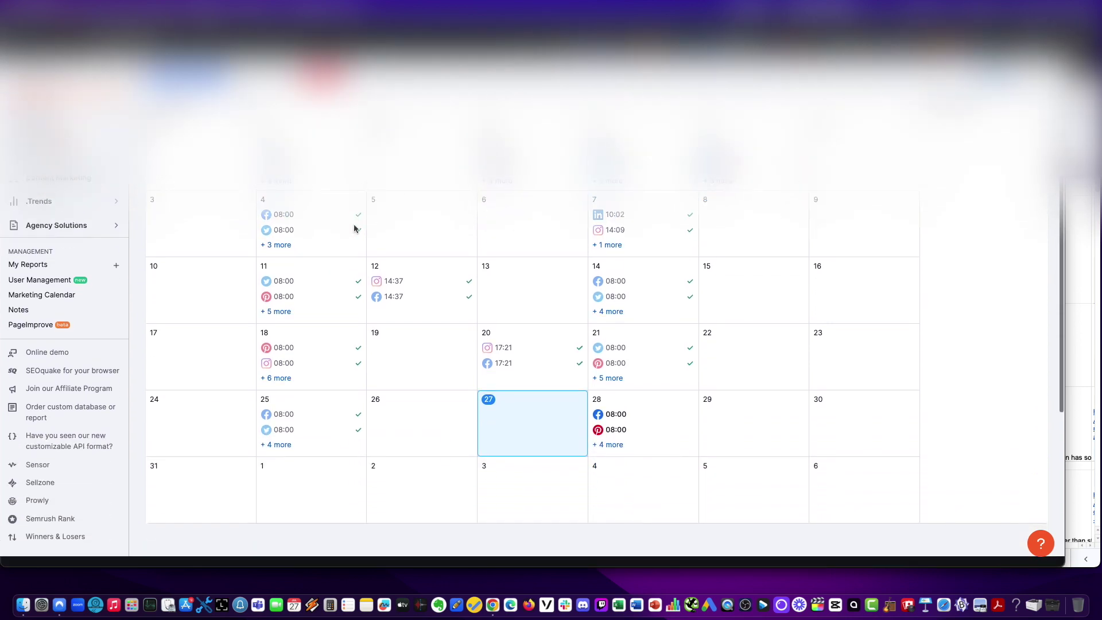
# Step: Open the Tuesday, July 25 day panel and scroll through its scheduled posts
pyautogui.click(336, 406)
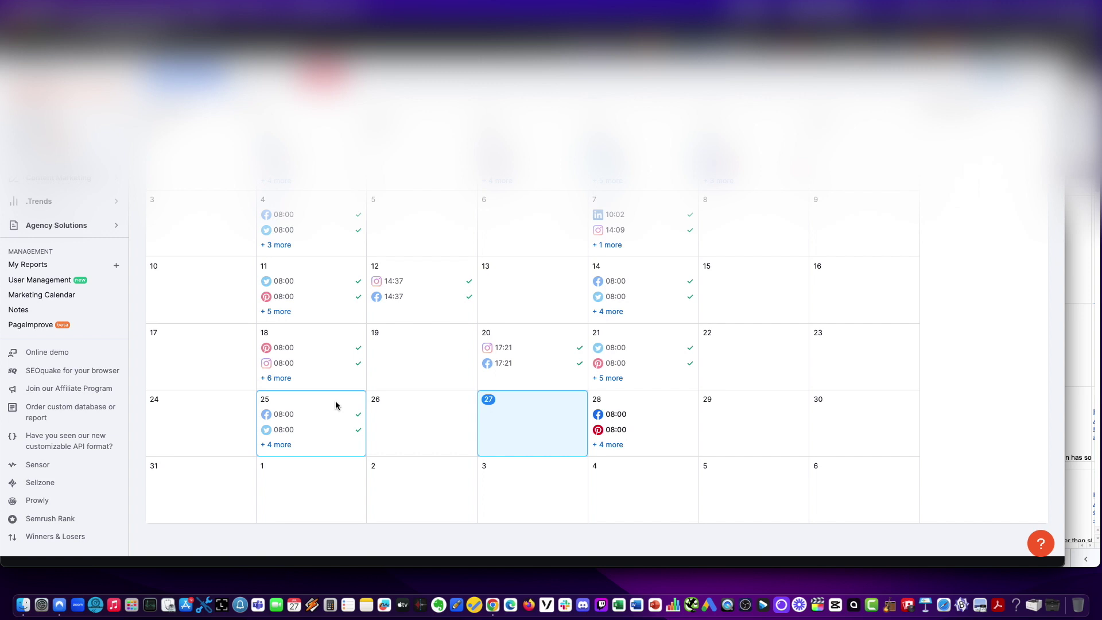
pyautogui.scroll(6, 840, 289)
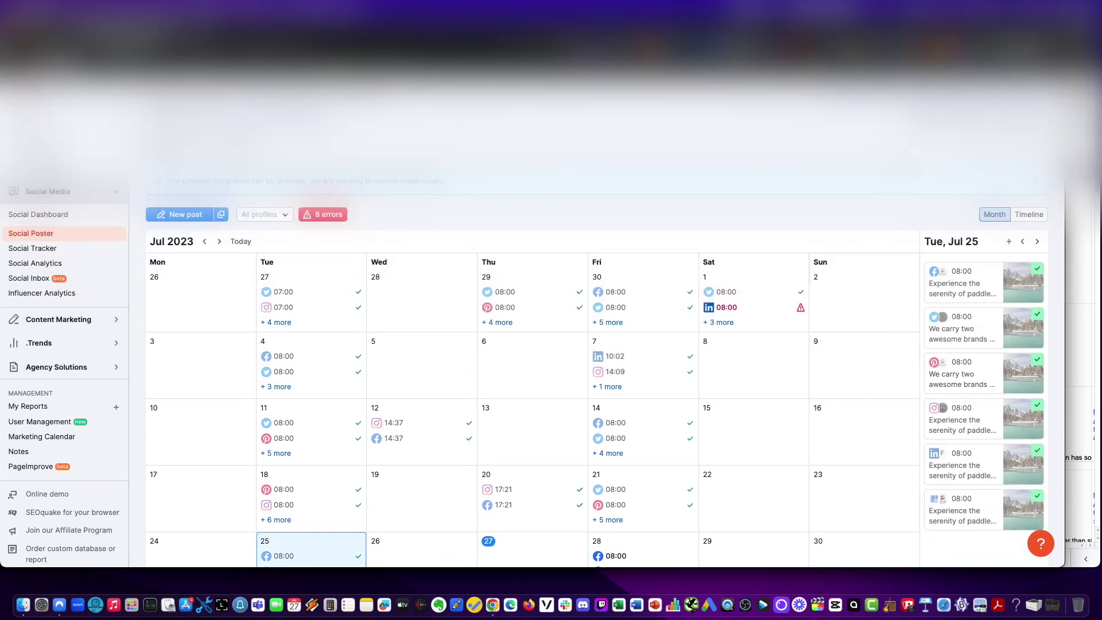
pyautogui.scroll(-2, 532, 344)
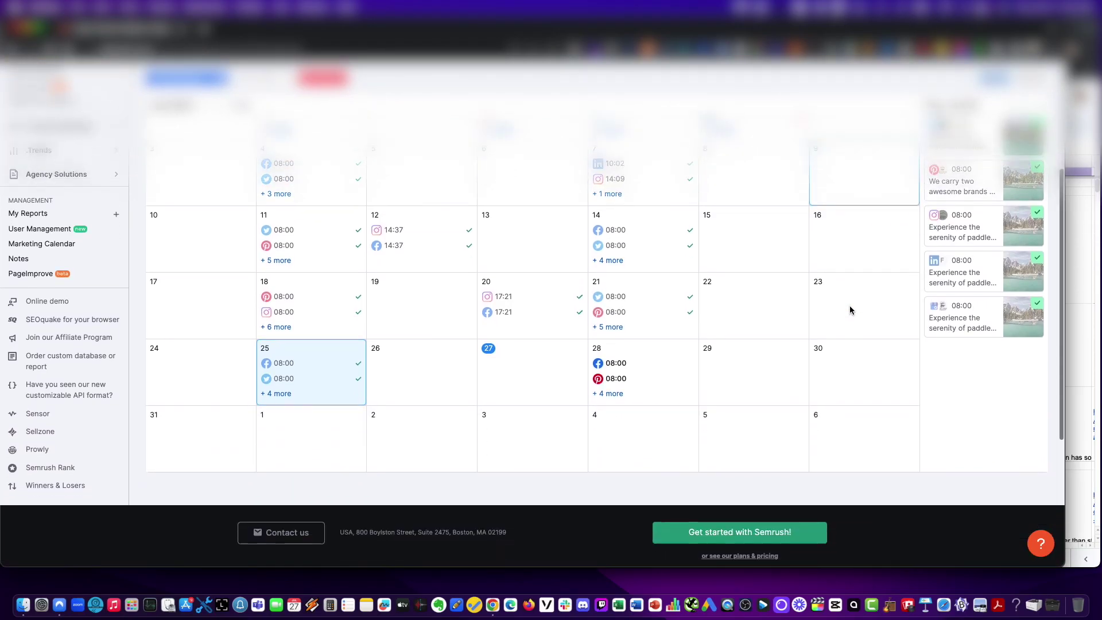
pyautogui.scroll(-4, 850, 309)
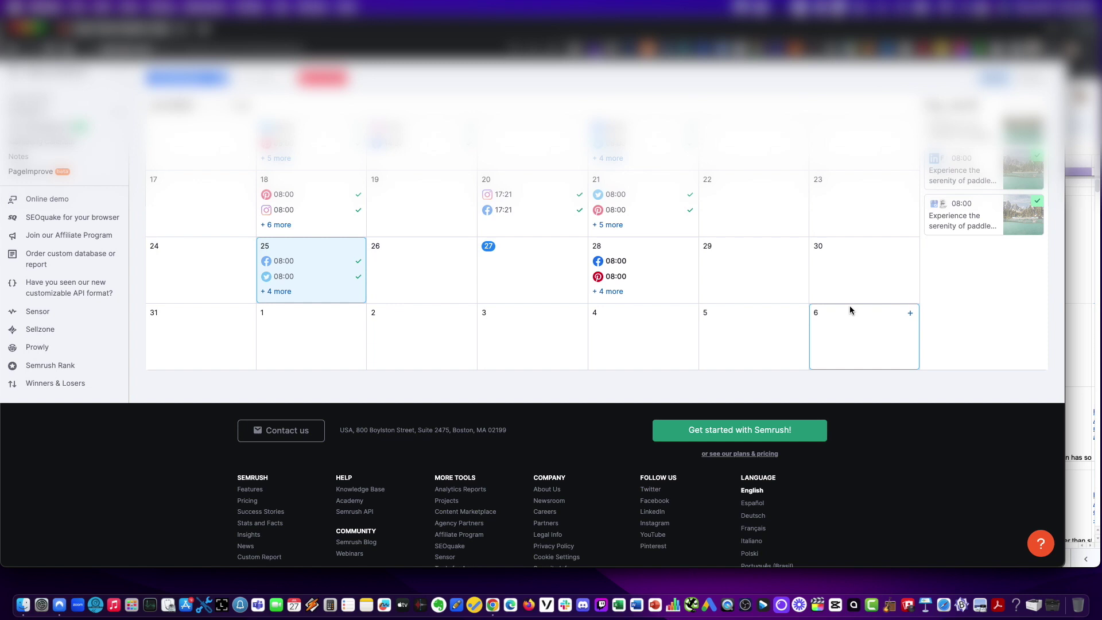
pyautogui.scroll(5, 849, 306)
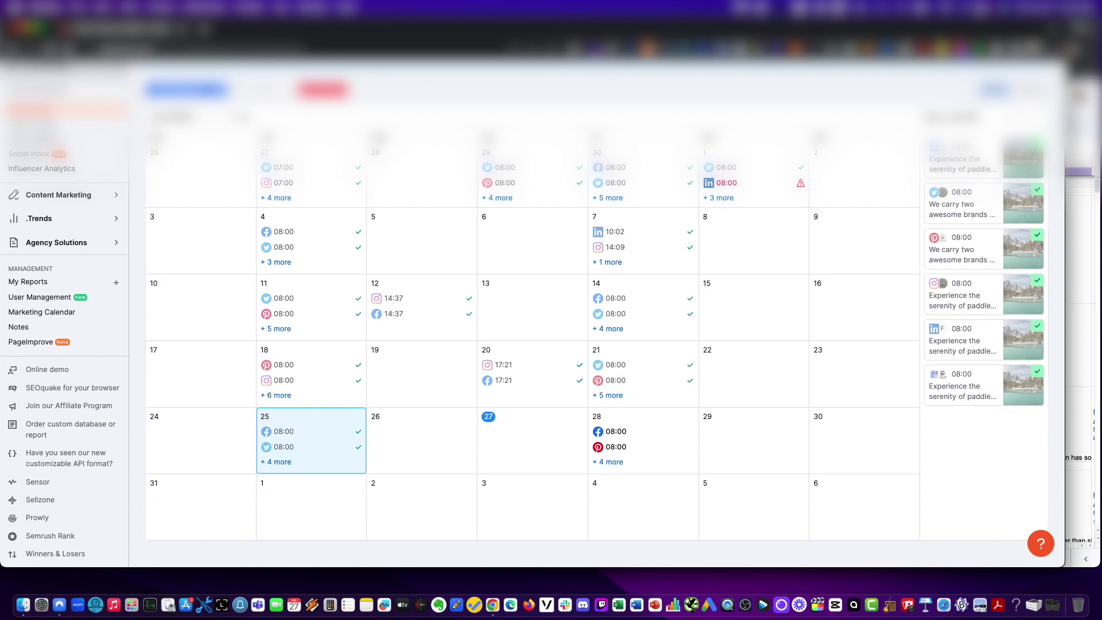
pyautogui.scroll(2, 516, 310)
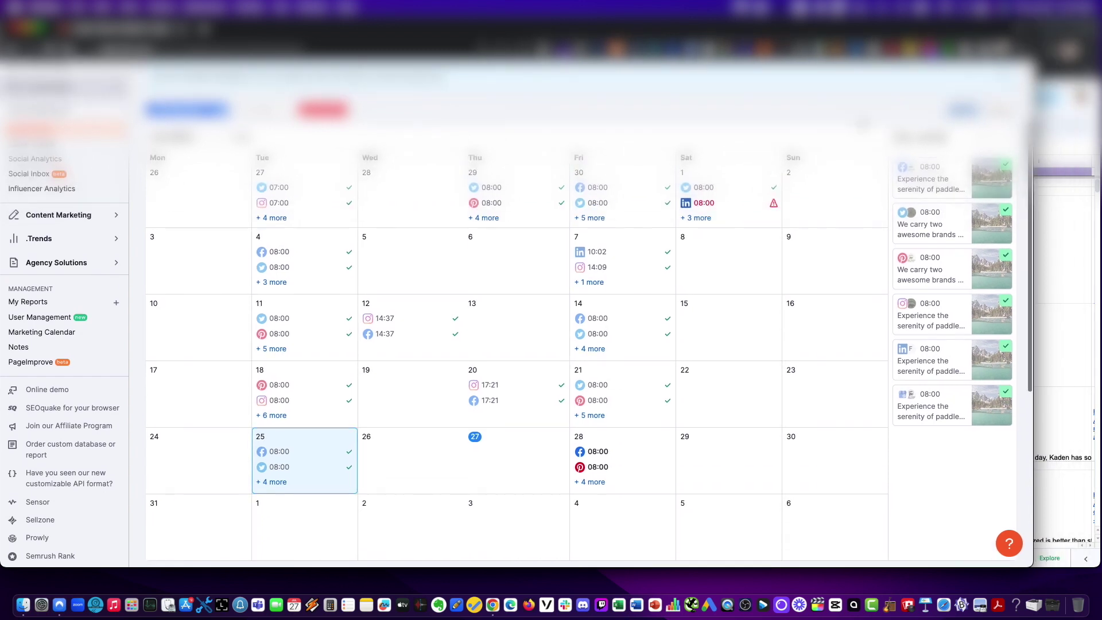
# Step: Review August 2023 post rows 52–56 in the spreadsheet, then return to the Semrush calendar
pyautogui.click(1064, 28)
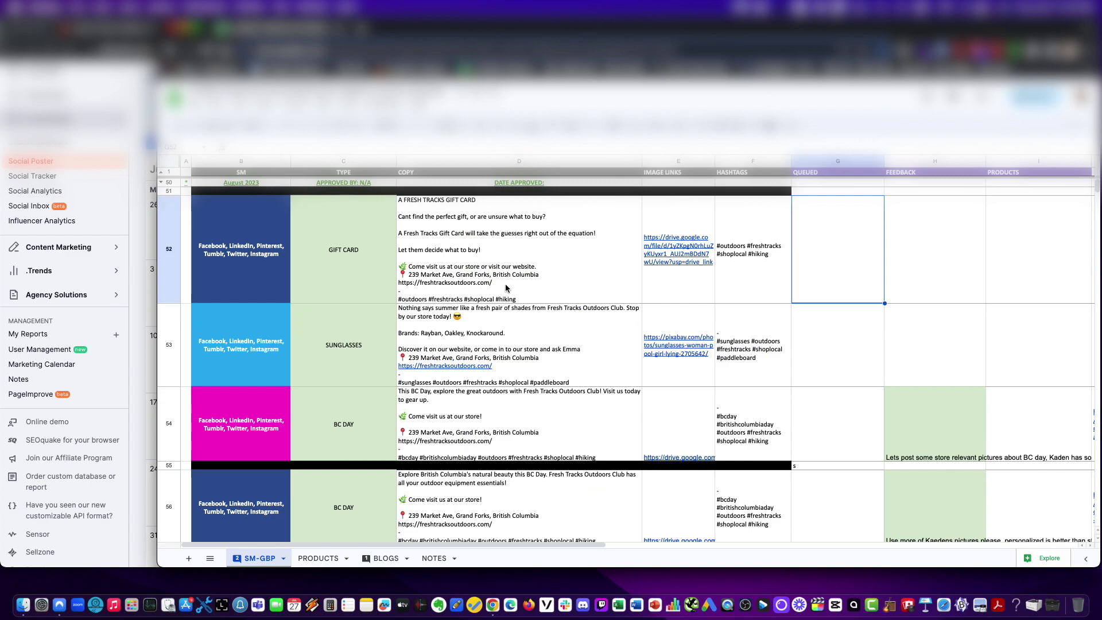
pyautogui.scroll(-5, 506, 283)
pyautogui.scroll(5, 506, 283)
pyautogui.scroll(-5, 507, 283)
pyautogui.scroll(5, 506, 283)
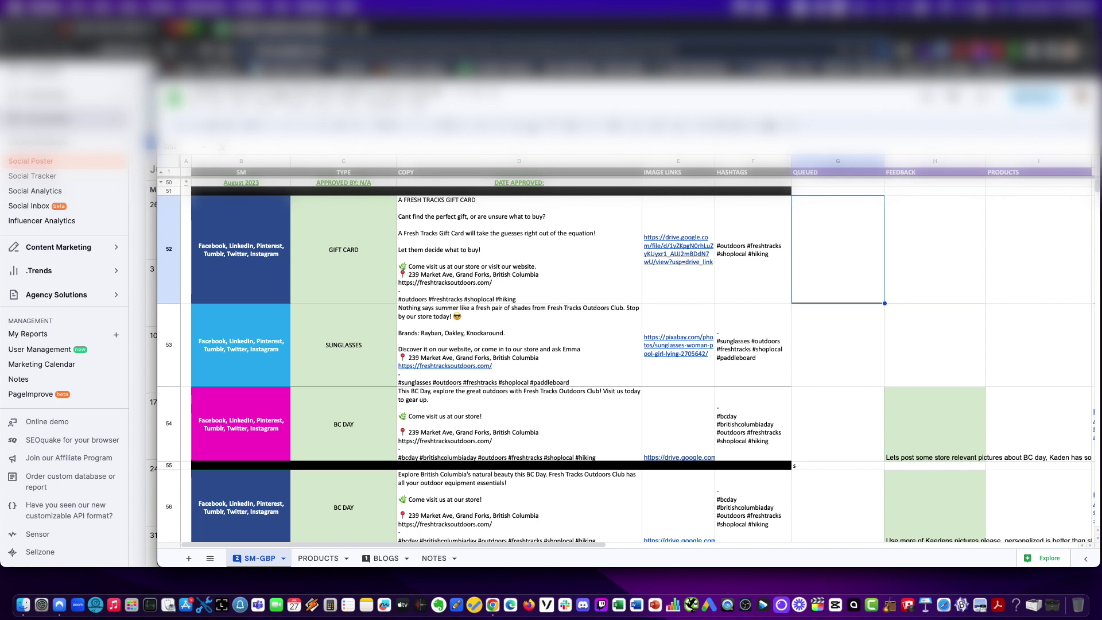
pyautogui.press('super+Tab')
pyautogui.press('super+Tab')
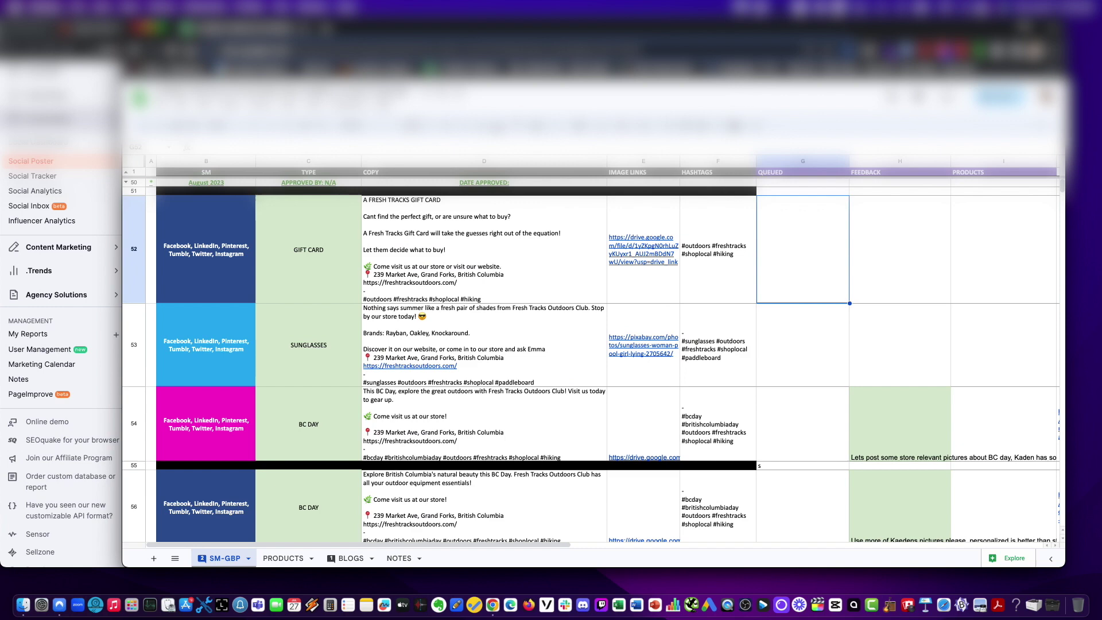
pyautogui.press('super+Tab')
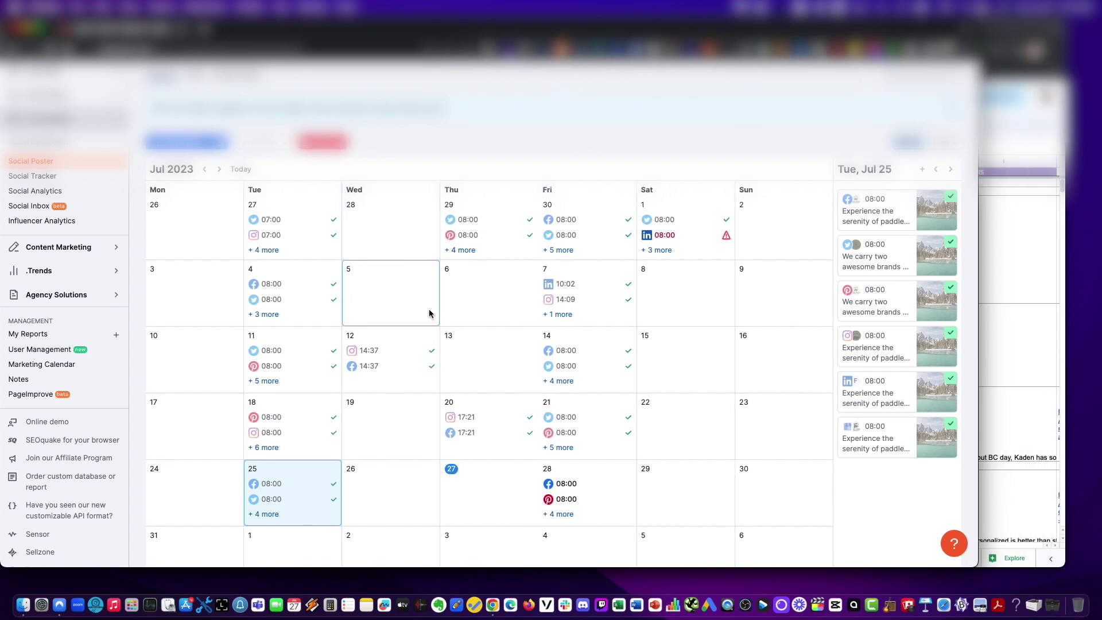
pyautogui.scroll(-1, 430, 312)
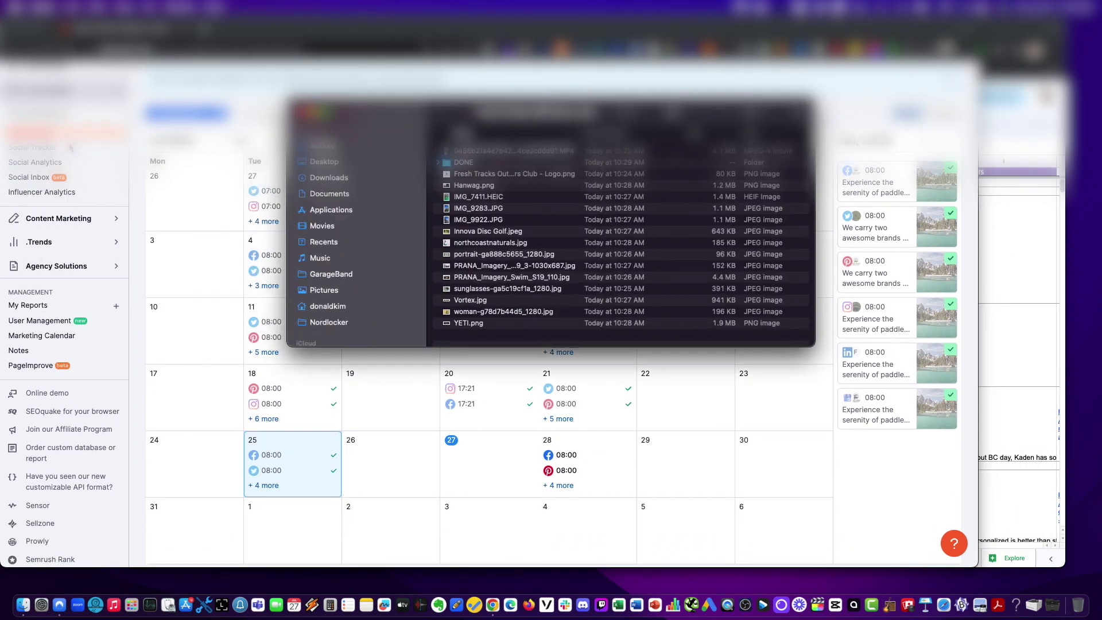
pyautogui.press('Escape')
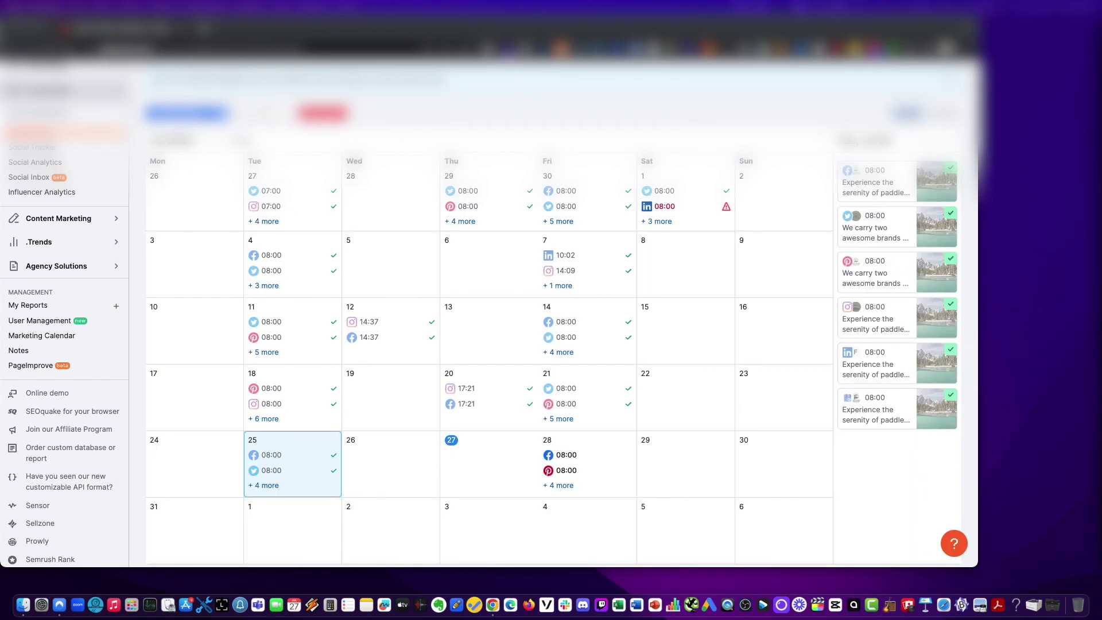
pyautogui.scroll(-5, 802, 256)
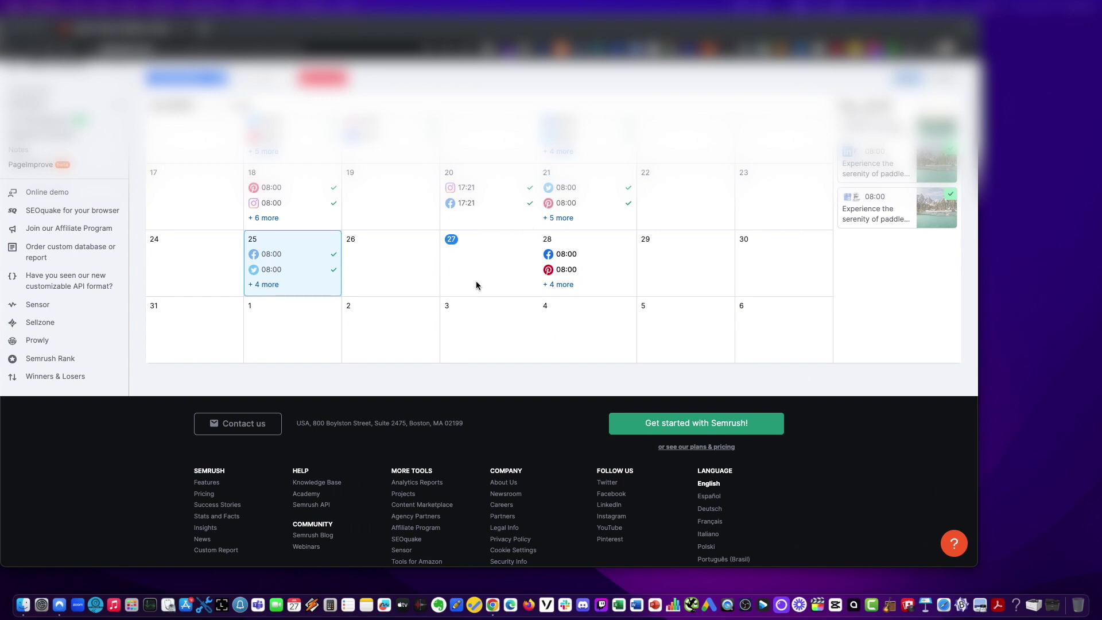
pyautogui.scroll(10, 476, 281)
pyautogui.scroll(-7, 476, 281)
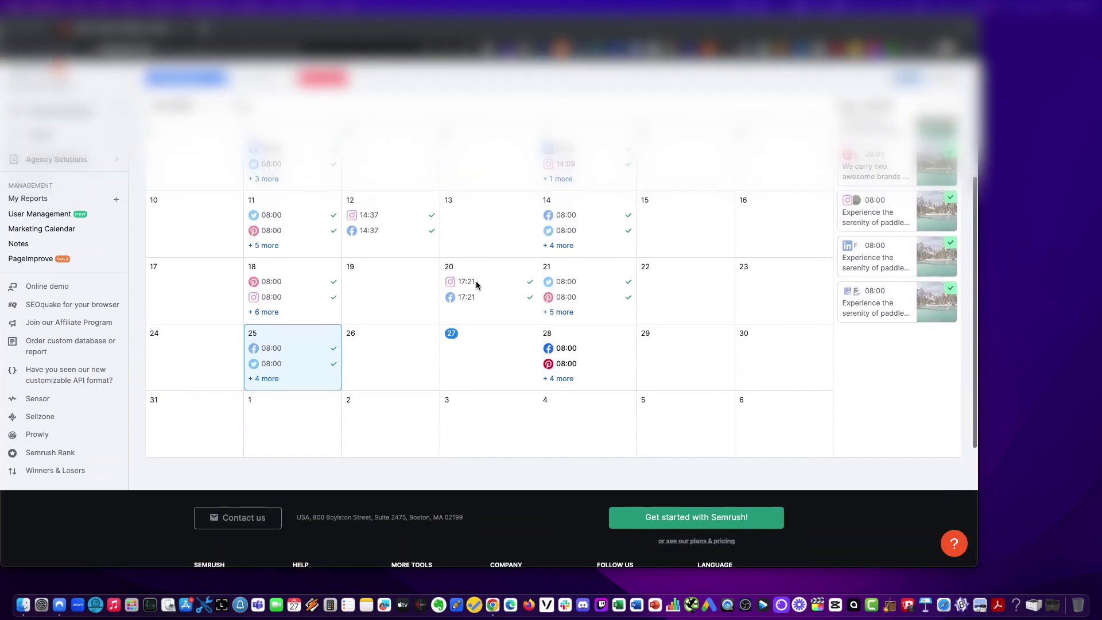
pyautogui.scroll(-2, 327, 316)
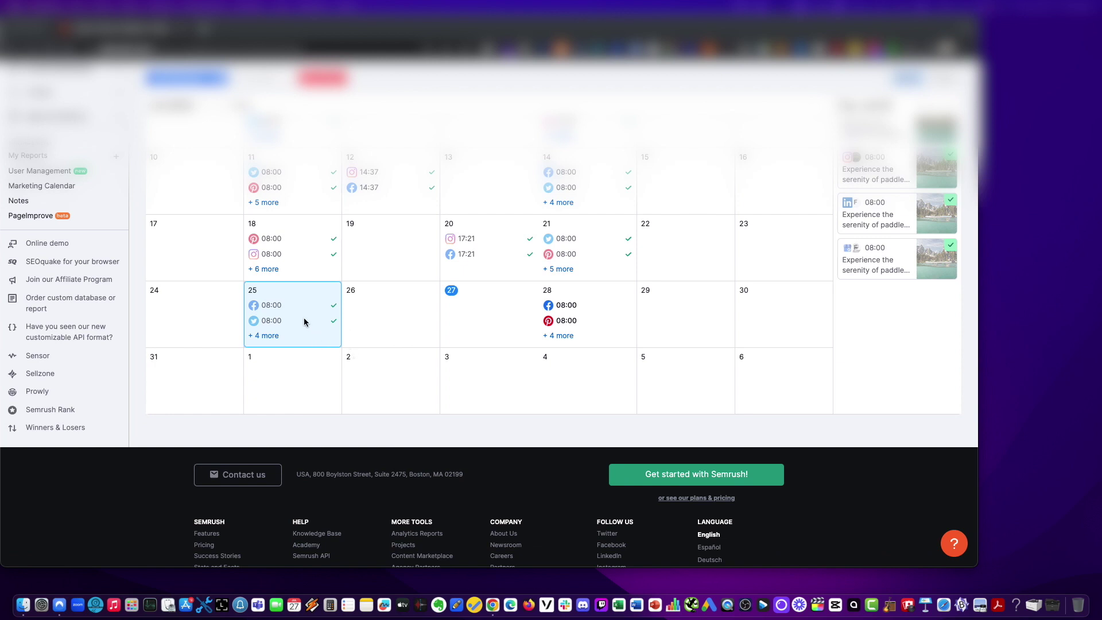
# Step: Start a new empty post from the Aug 1 calendar cell, scheduled for Aug 1, 2023 at 11:17
pyautogui.click(333, 358)
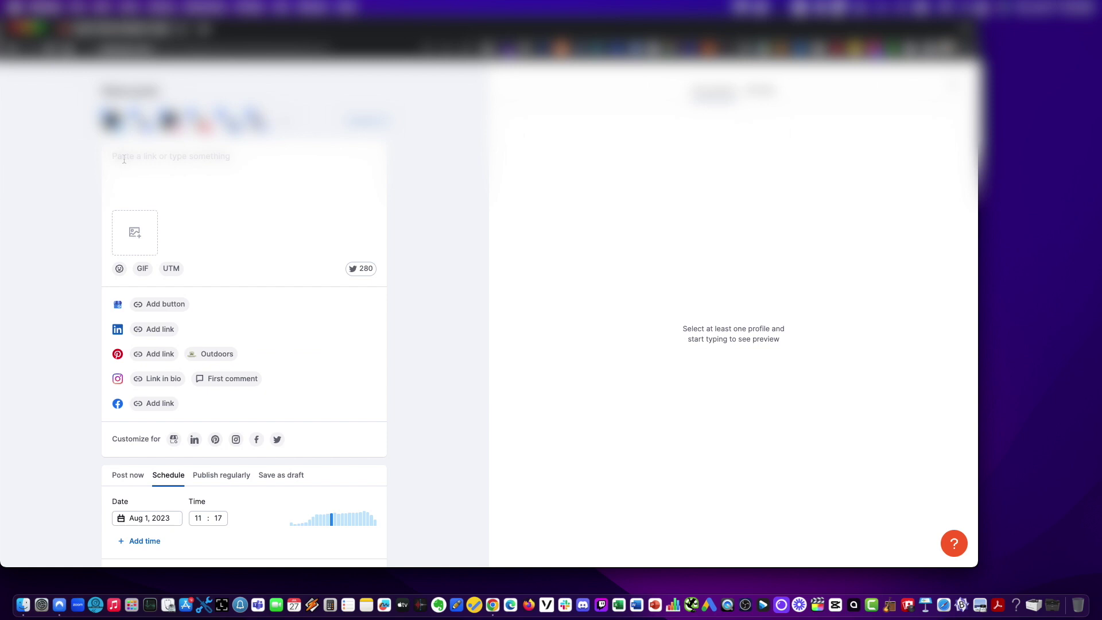
pyautogui.scroll(-5, 177, 149)
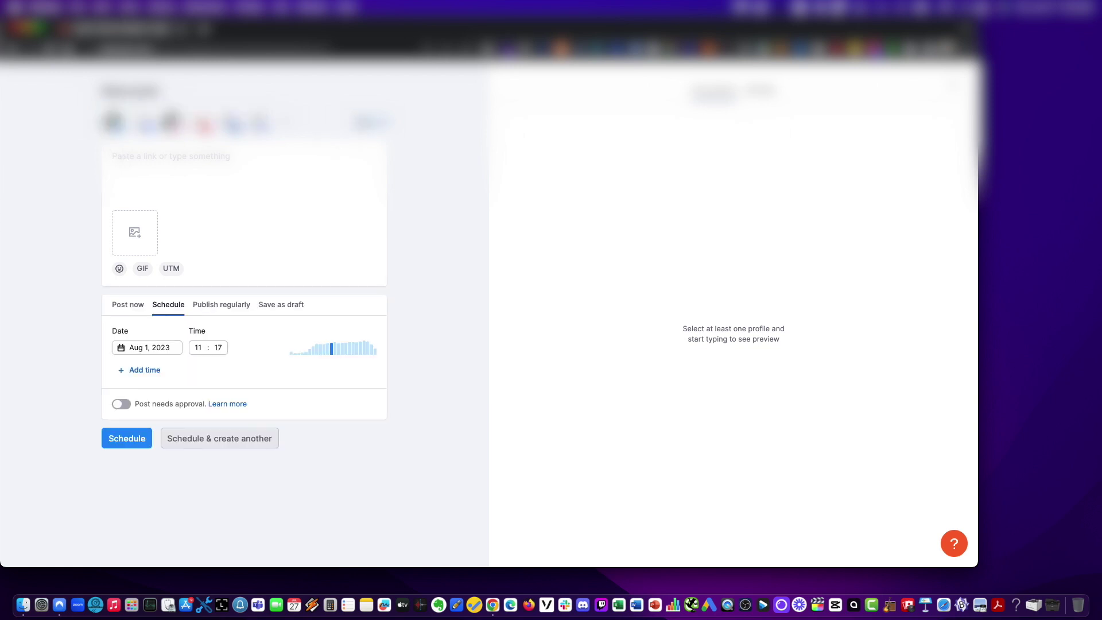
pyautogui.scroll(5, 178, 149)
pyautogui.scroll(-1, 178, 149)
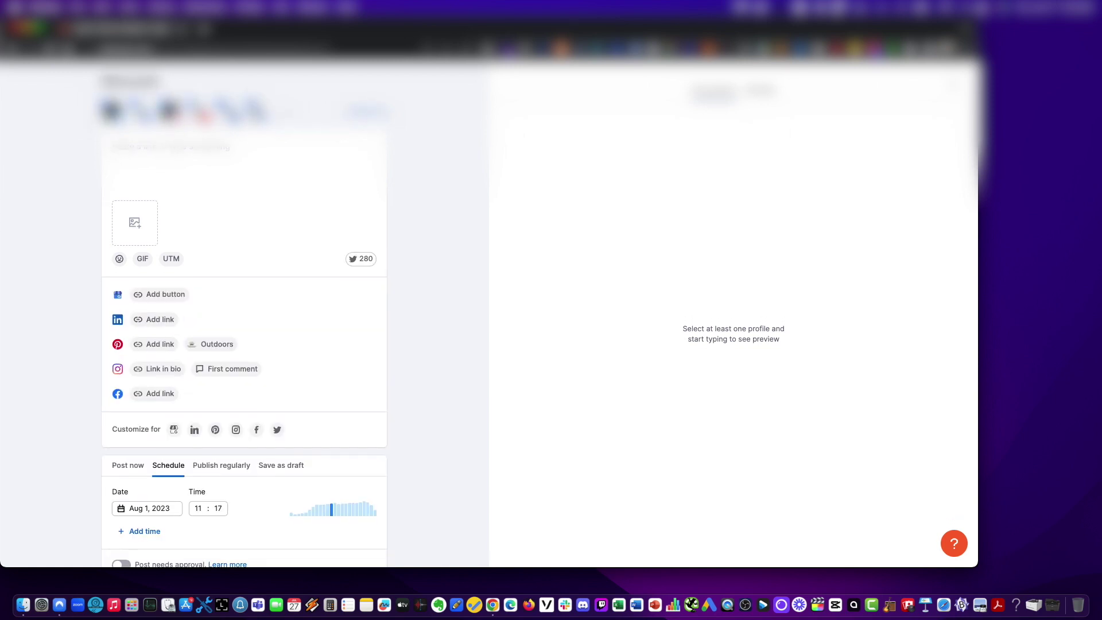